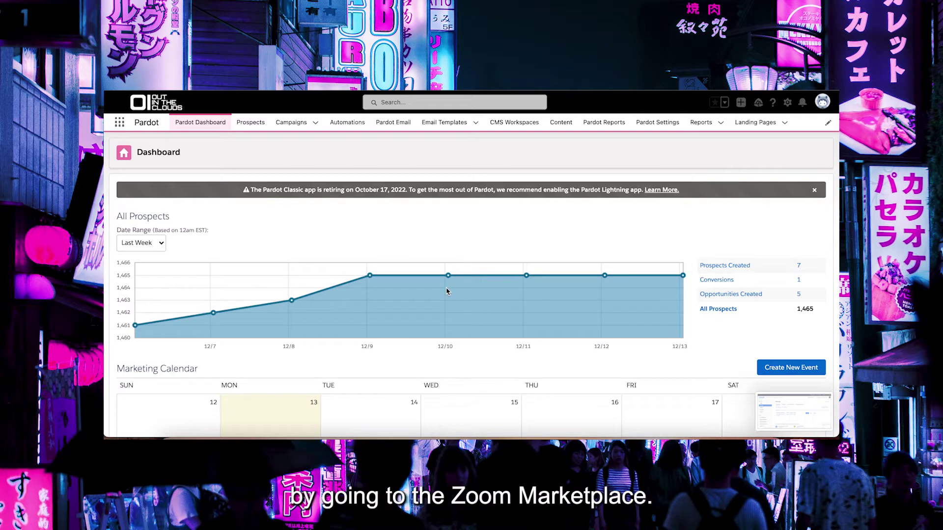
Step: Open the Zoom App Marketplace from the Solutions menu and browse its app catalogue
mouse_move(448, 276)
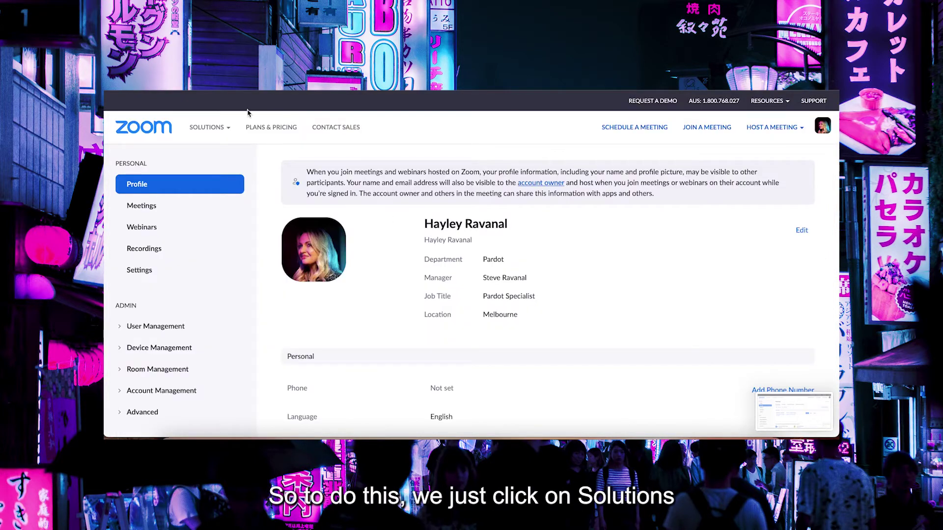
click(229, 129)
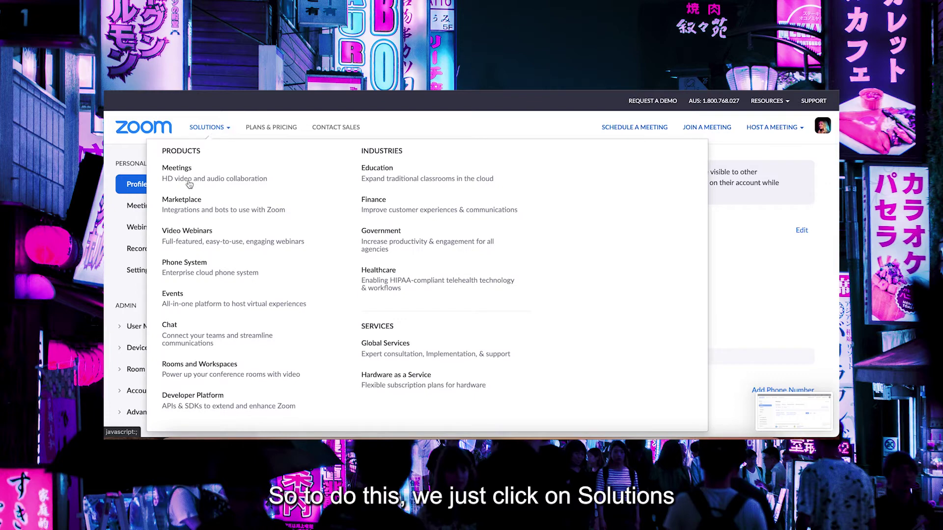
click(180, 205)
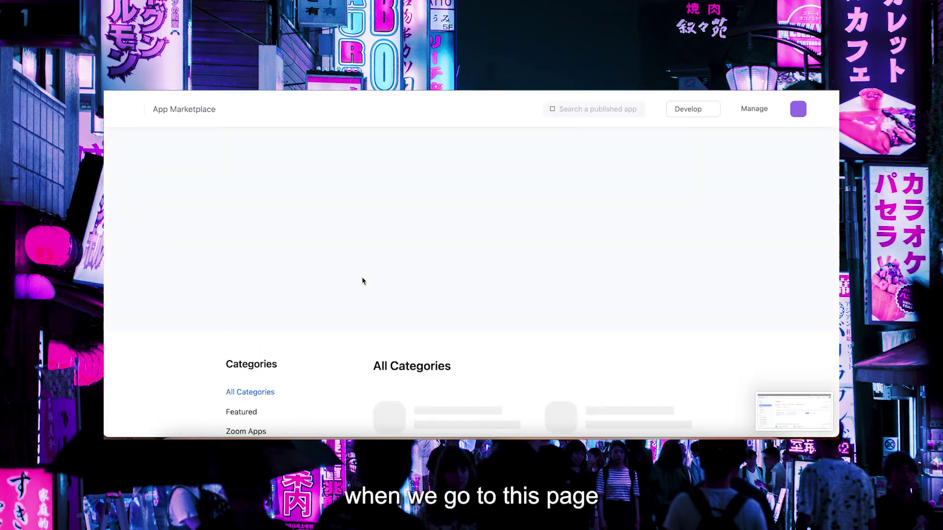
scroll(362, 280, down, 7)
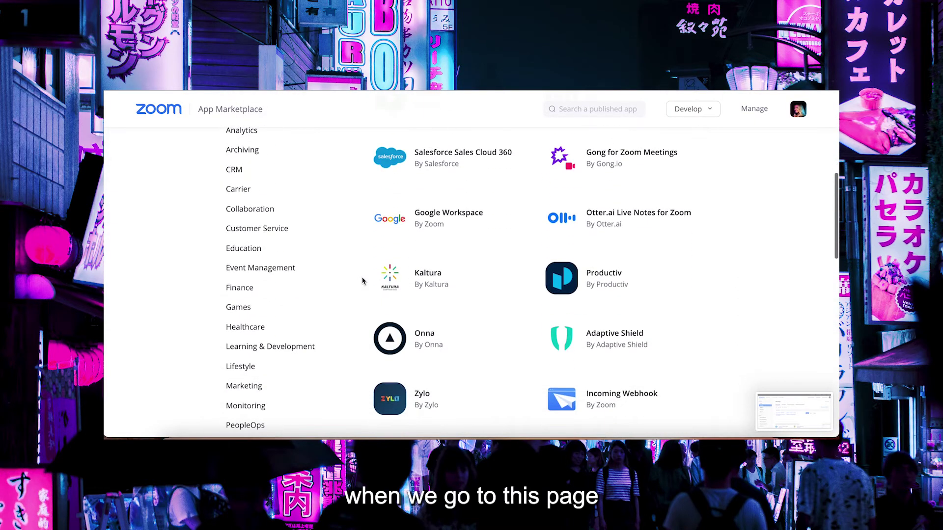
scroll(362, 281, down, 6)
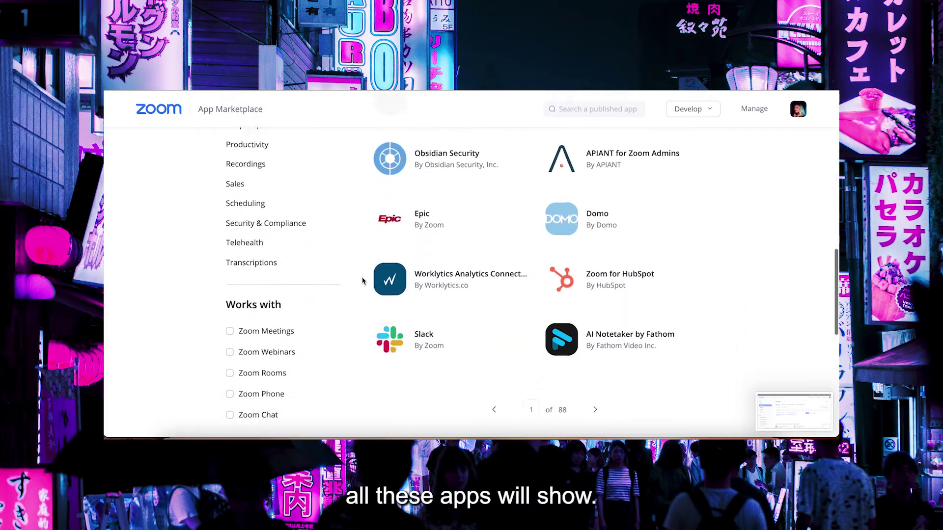
scroll(362, 281, down, 1)
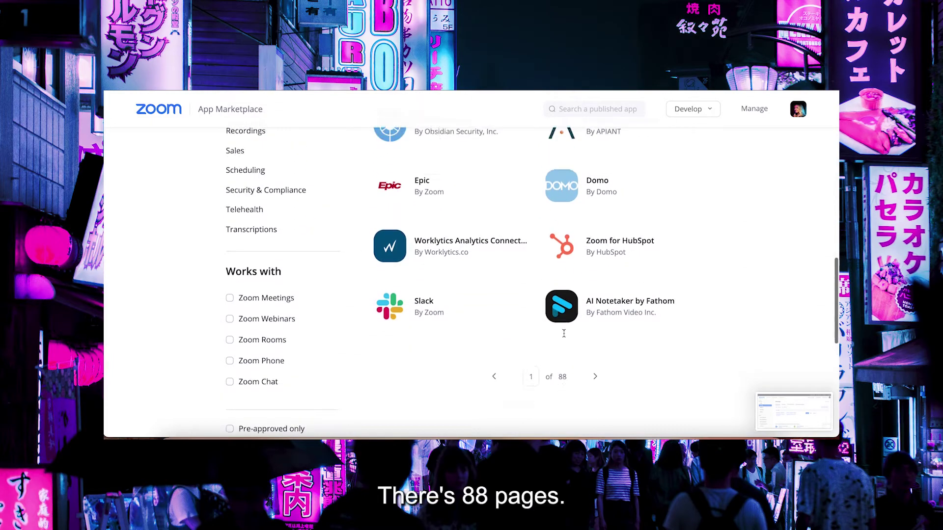
scroll(564, 333, up, 15)
Step: Search the marketplace for 'Pardot', open the Pardot app page and start installing it
click(571, 109)
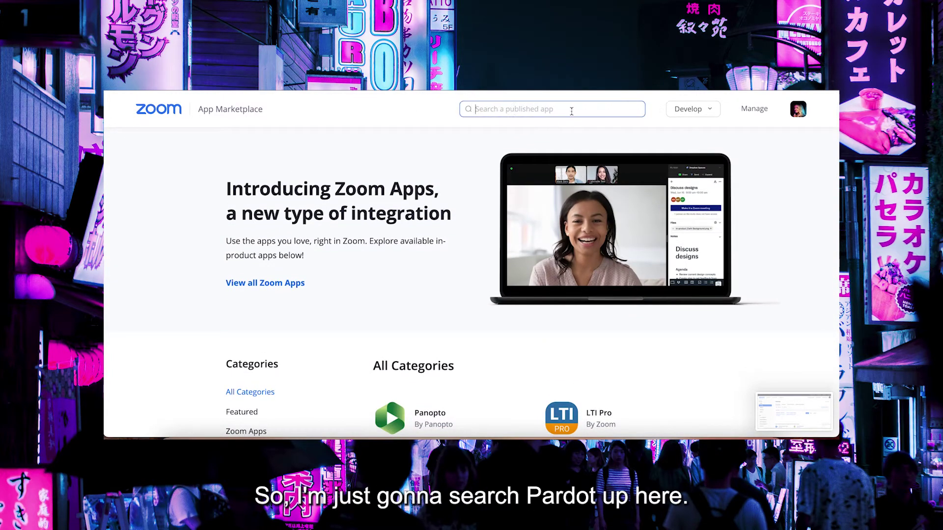
text(Pardot)
key(Return)
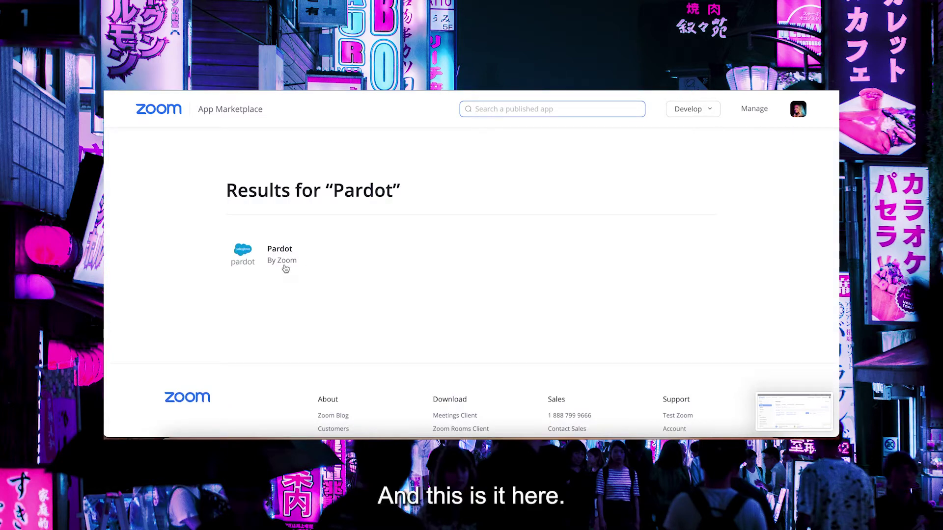
click(273, 264)
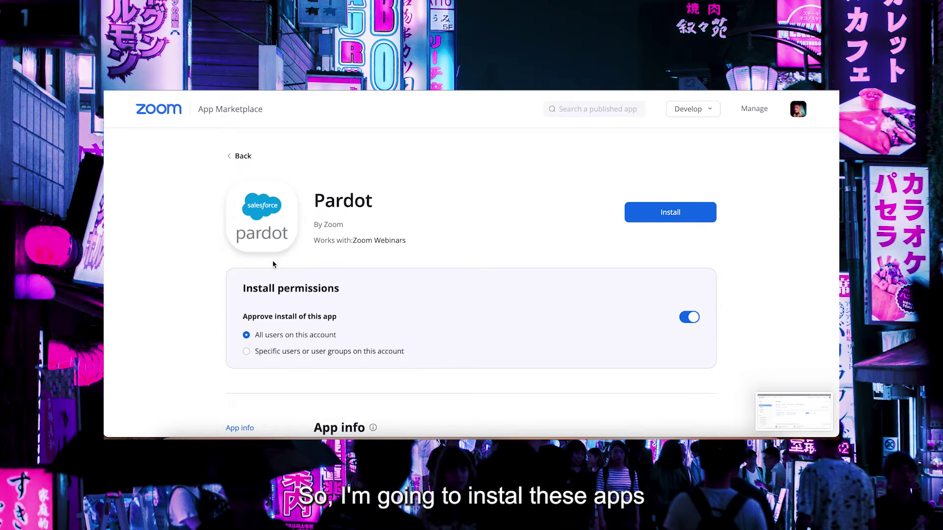
click(661, 217)
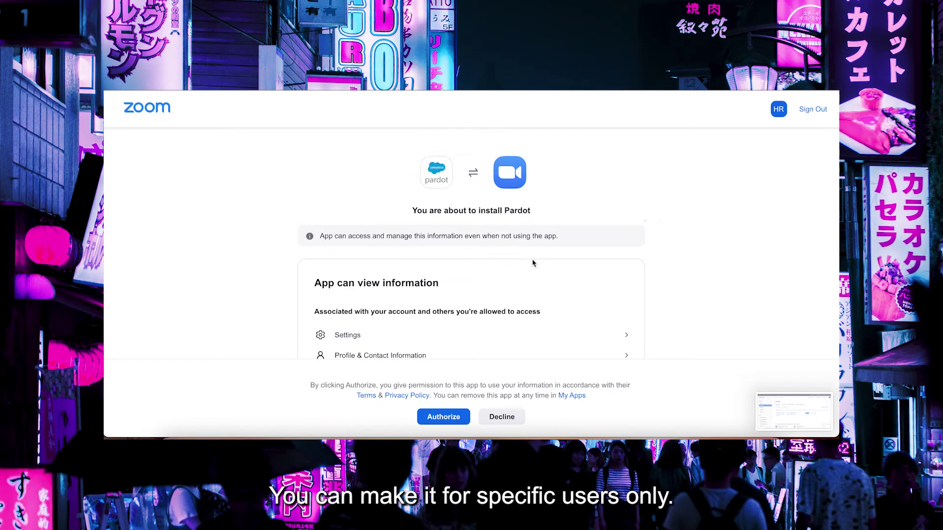
Step: Review the Pardot app's requested permissions and authorize them
scroll(532, 264, down, 2)
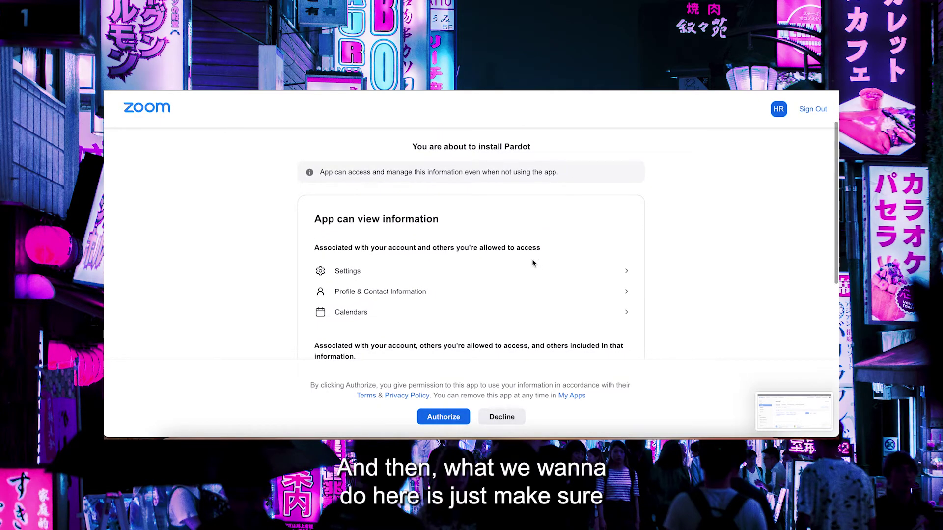
scroll(533, 264, down, 3)
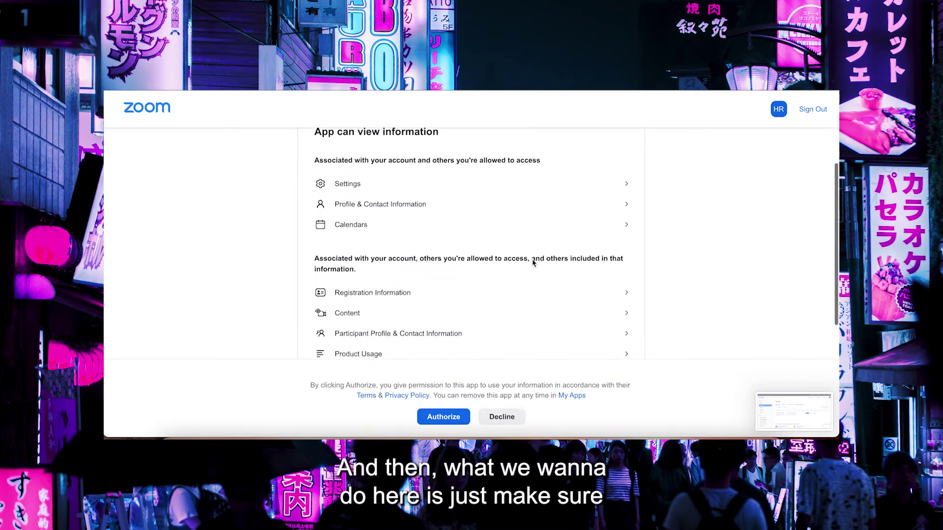
scroll(533, 264, up, 2)
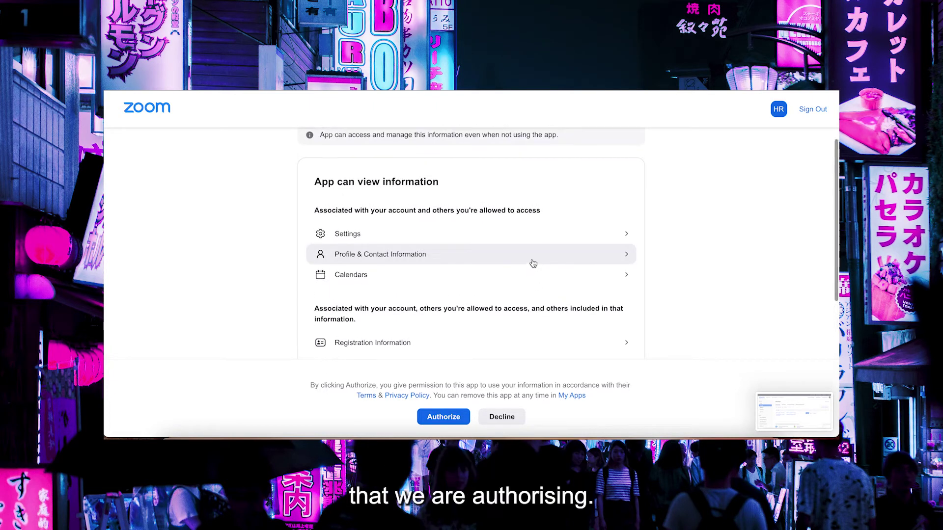
scroll(532, 263, up, 2)
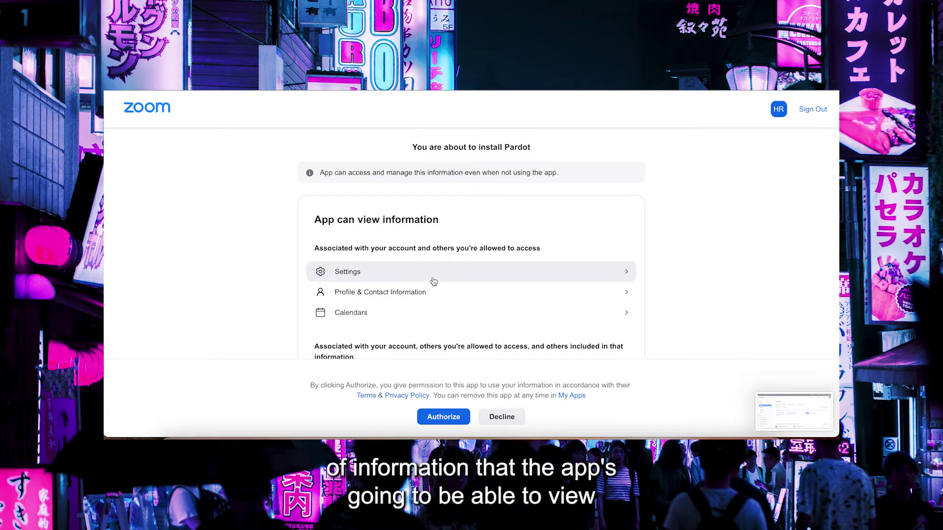
scroll(433, 282, down, 3)
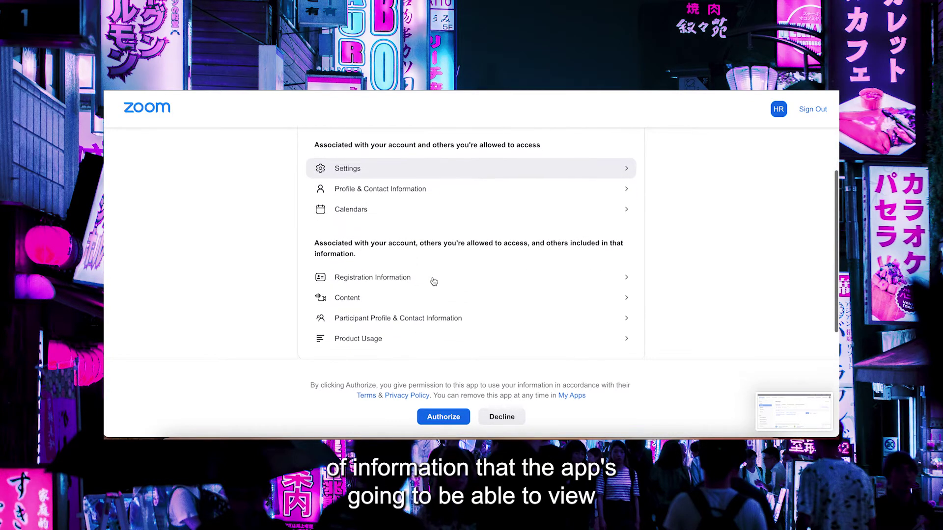
scroll(434, 282, down, 3)
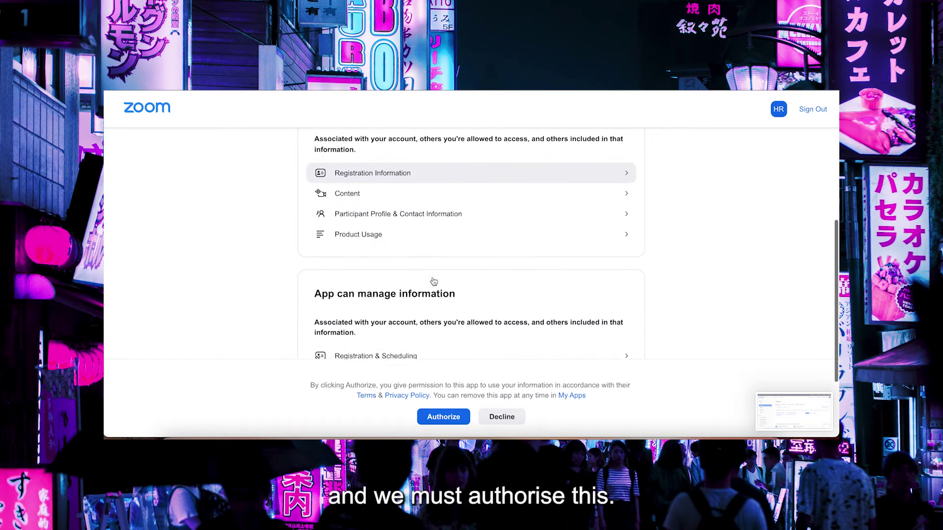
scroll(434, 282, down, 3)
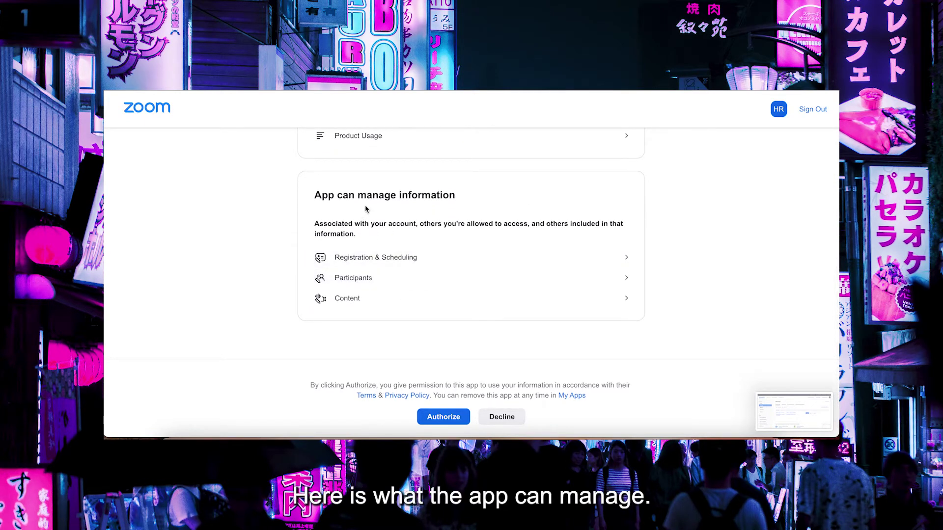
click(444, 417)
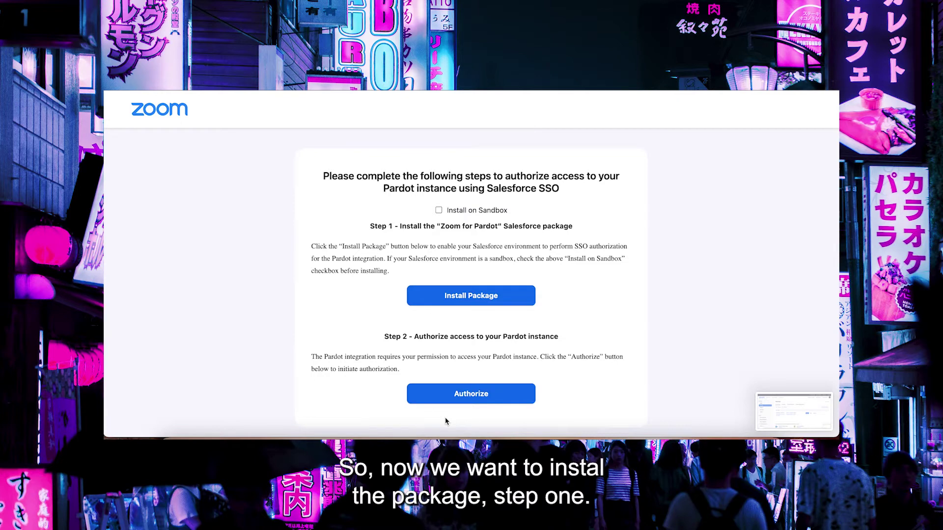
Step: Upgrade the Zoom for Pardot package for admins only, acknowledging the non-Salesforce application warning
click(459, 297)
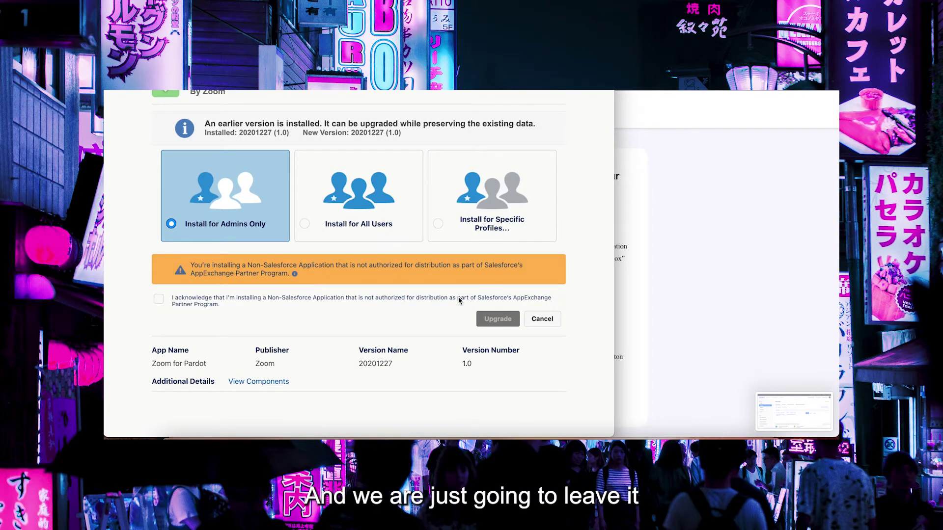
click(333, 302)
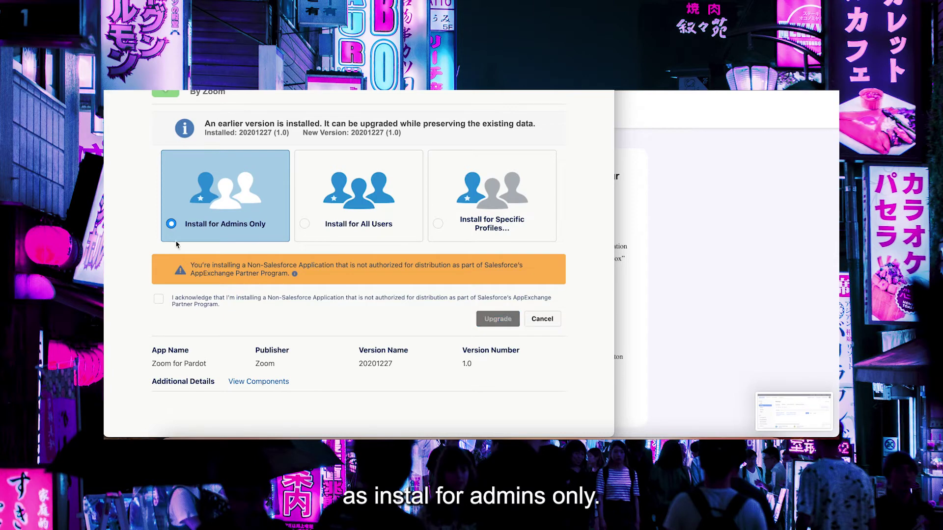
click(159, 299)
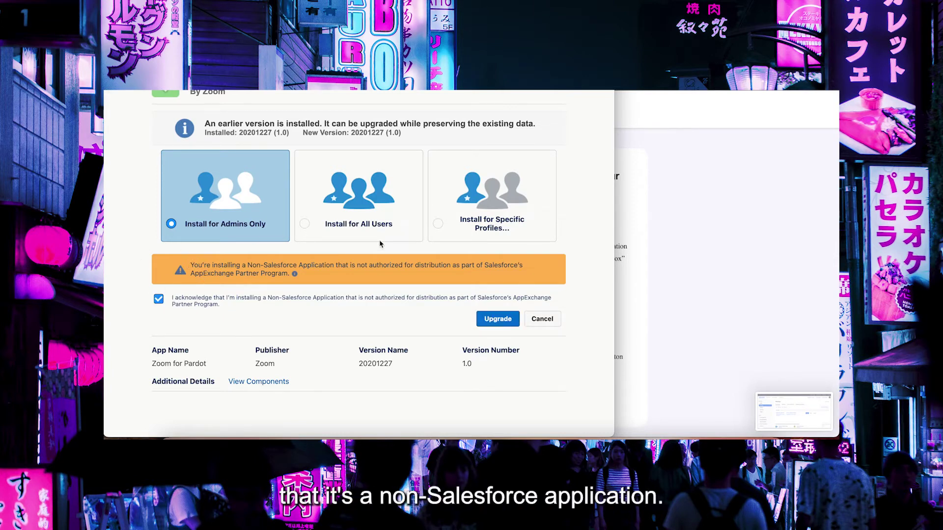
click(499, 320)
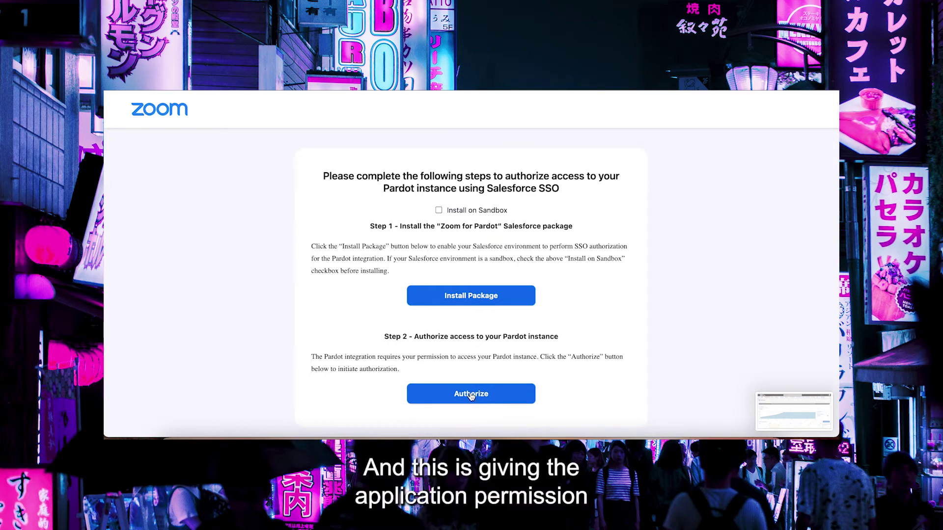
Step: Authorize Zoom for Pardot under Step 2 and allow it access to the Salesforce account
click(471, 396)
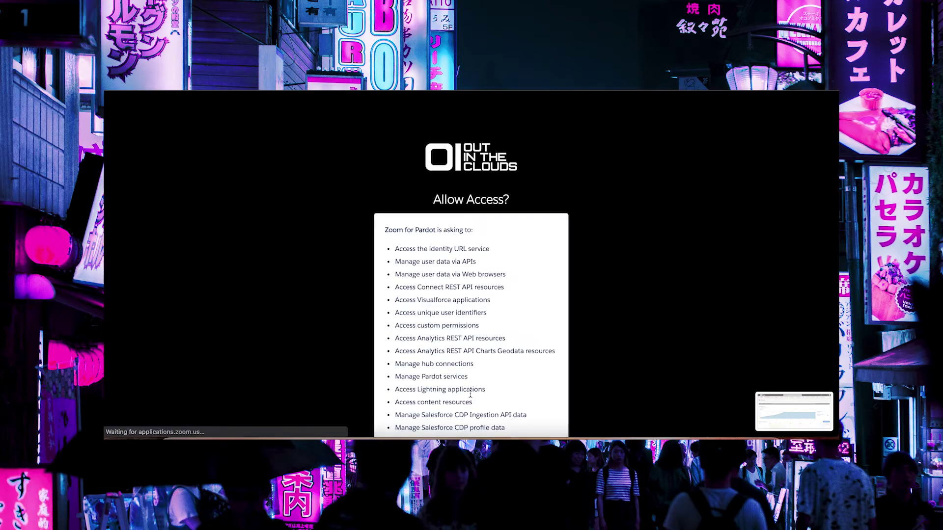
scroll(488, 363, down, 3)
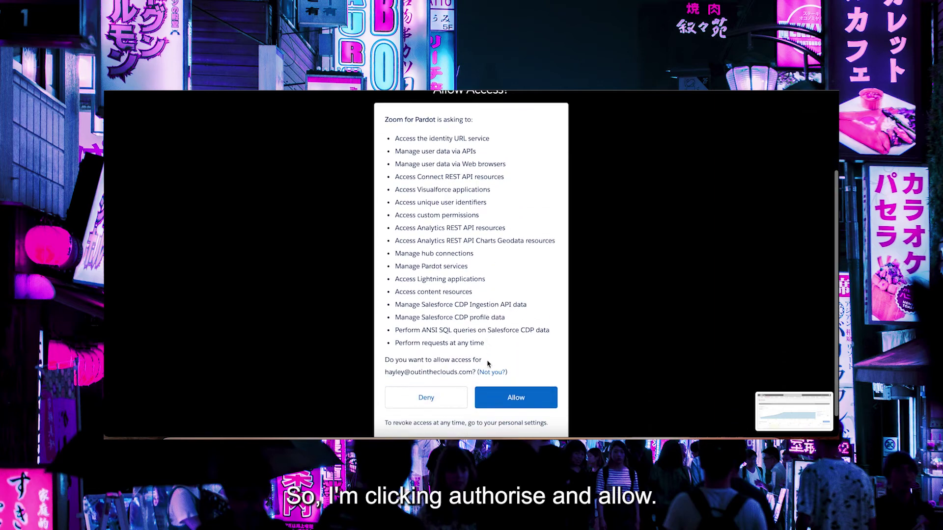
scroll(488, 364, down, 1)
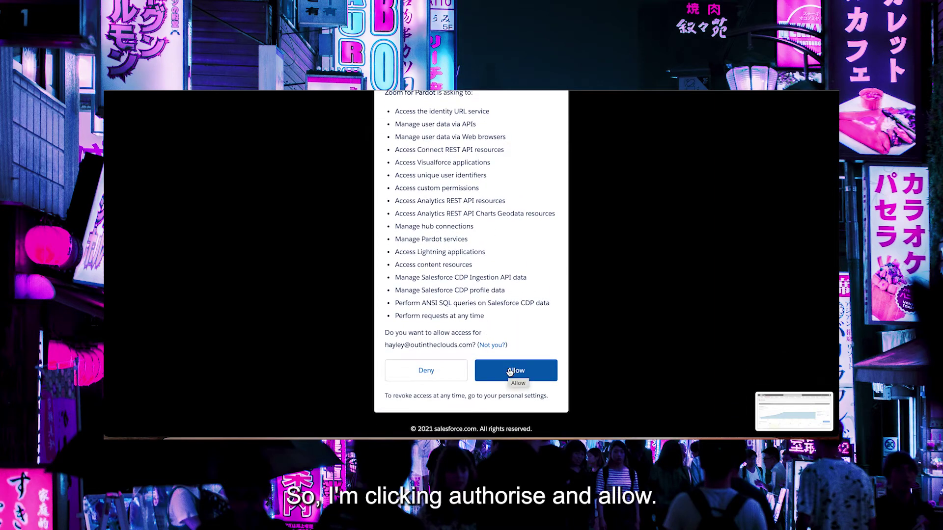
click(510, 372)
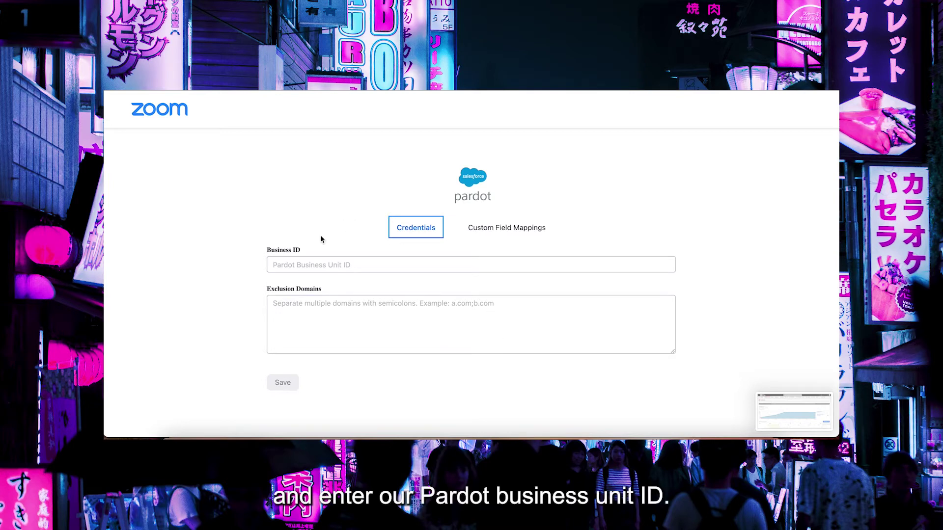
Step: Select the empty Business ID field in Zoom's Pardot credentials form
click(324, 267)
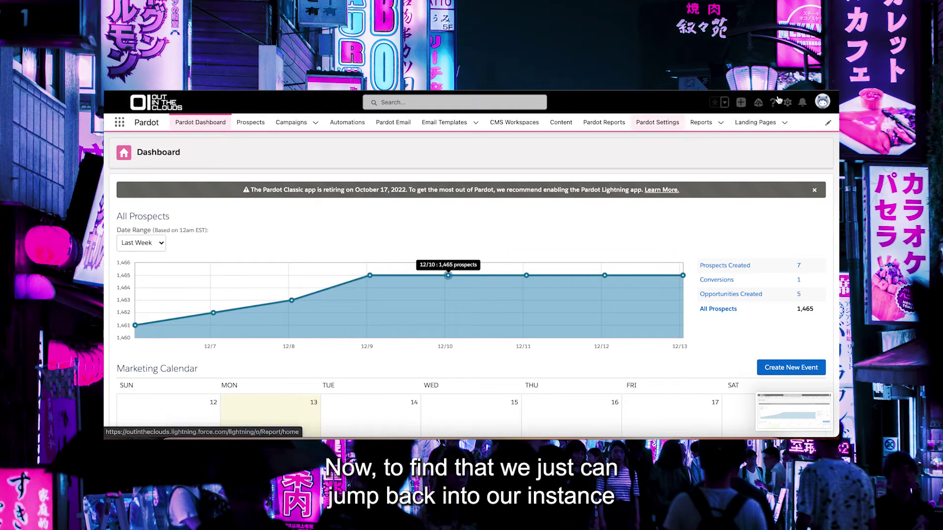
Step: Find Pardot Account Setup through Salesforce Setup Quick Find and select its Business Unit ID
click(787, 103)
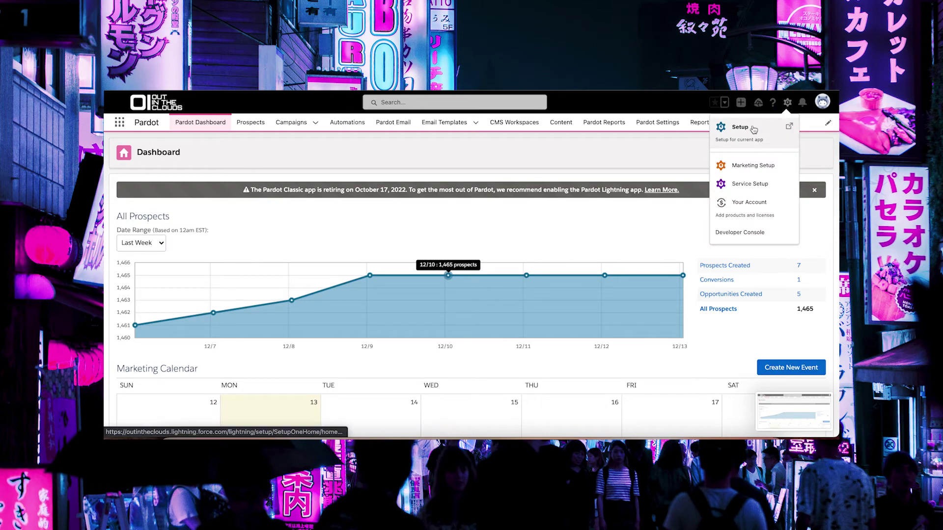
click(737, 131)
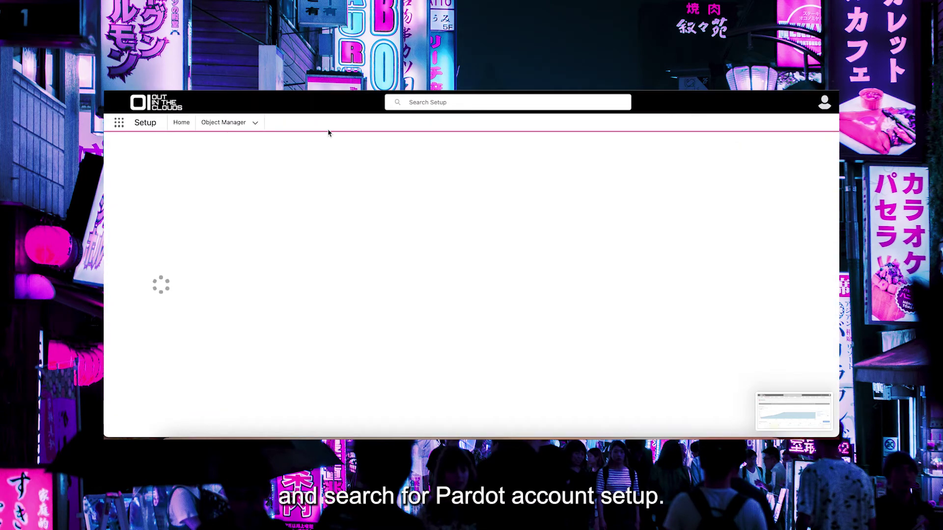
click(127, 147)
text(pa)
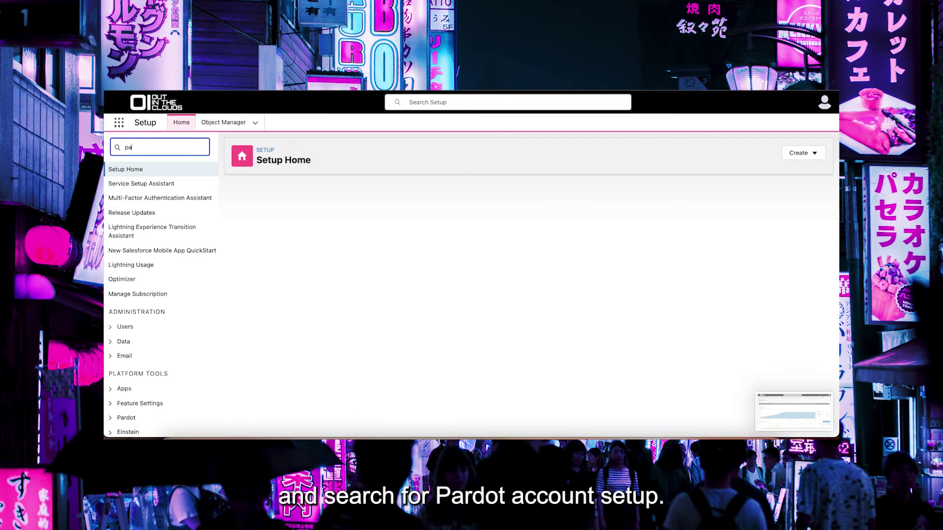
text(rdot adcount)
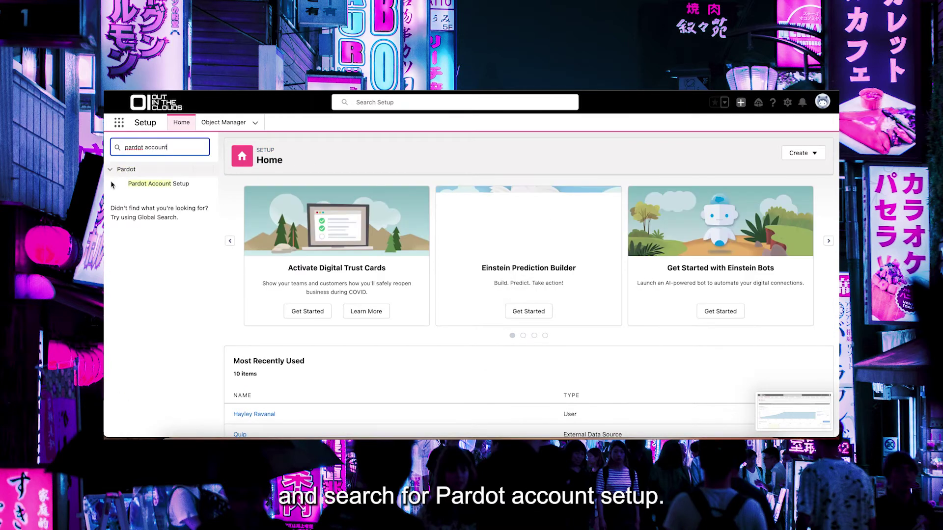
click(150, 189)
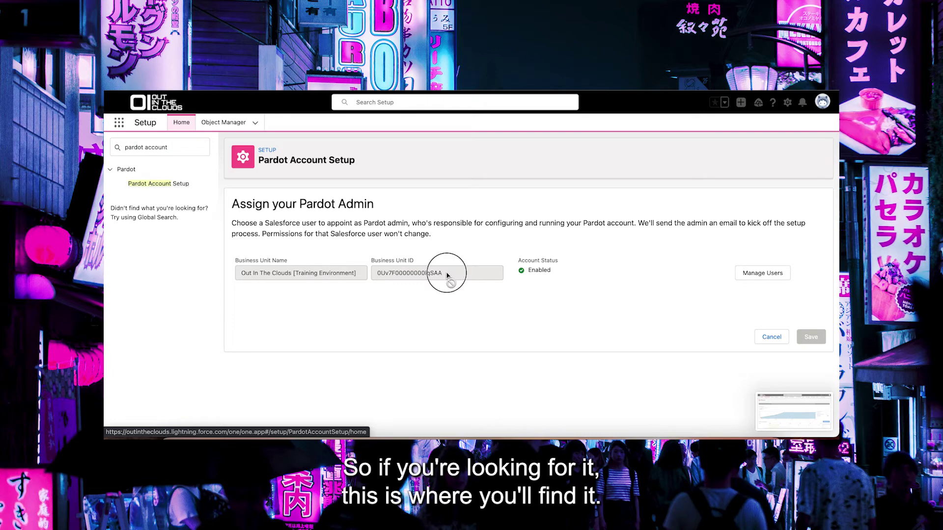
drag(446, 273, 372, 271)
key(ctrl+c)
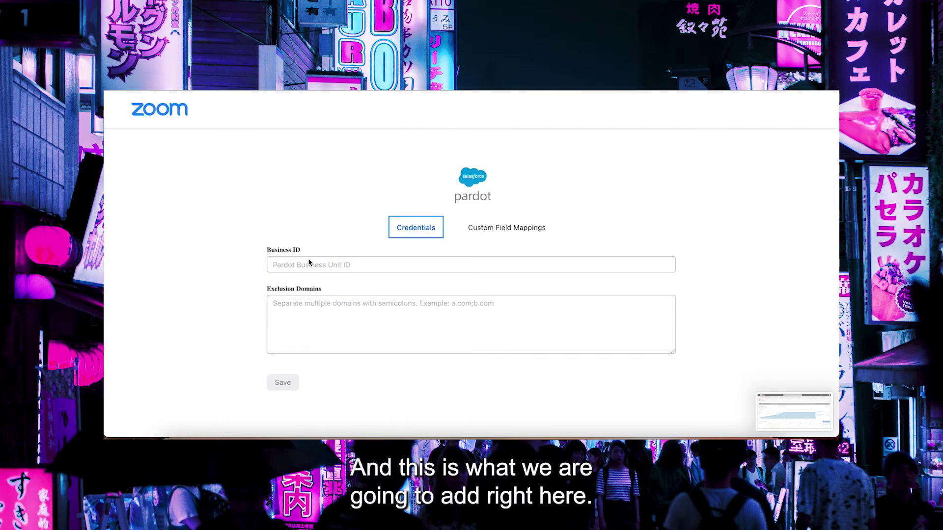
Step: Paste the copied Business Unit ID into the Business ID field and save the settings
click(299, 262)
key(ctrl+v)
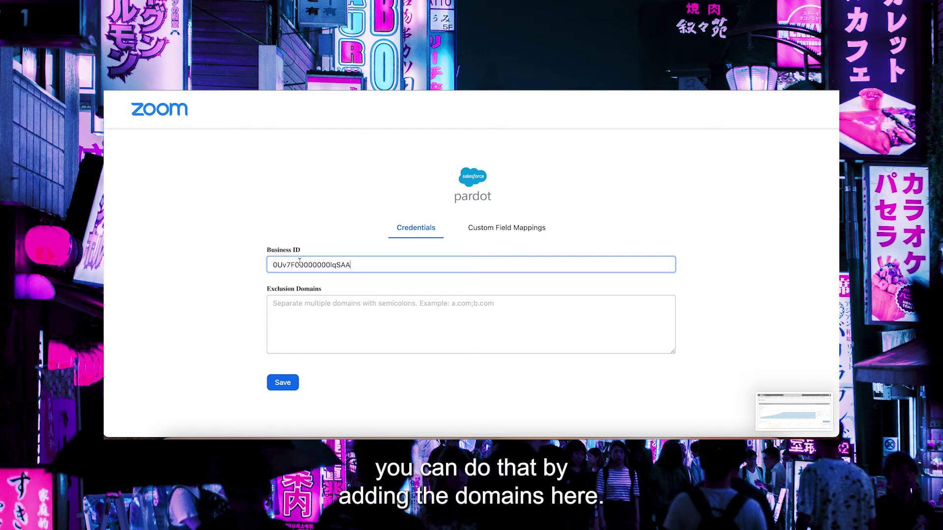
click(275, 302)
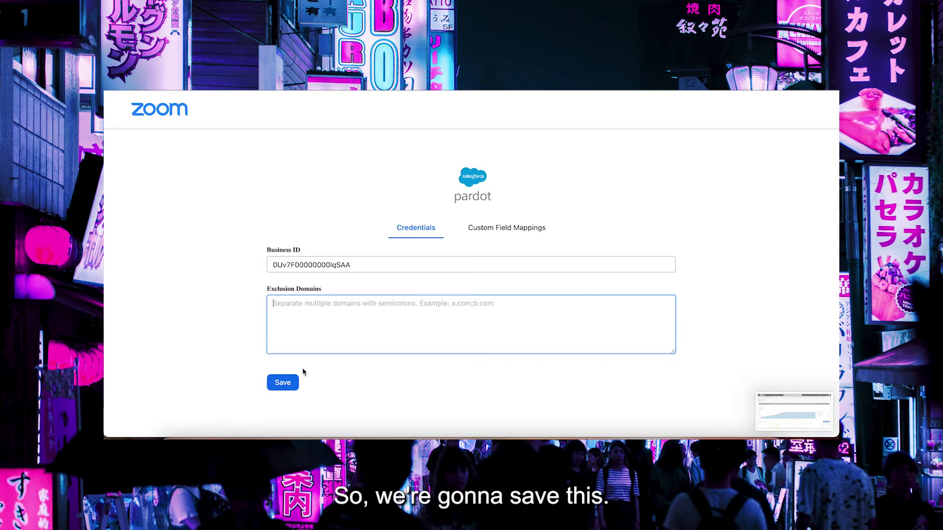
click(279, 388)
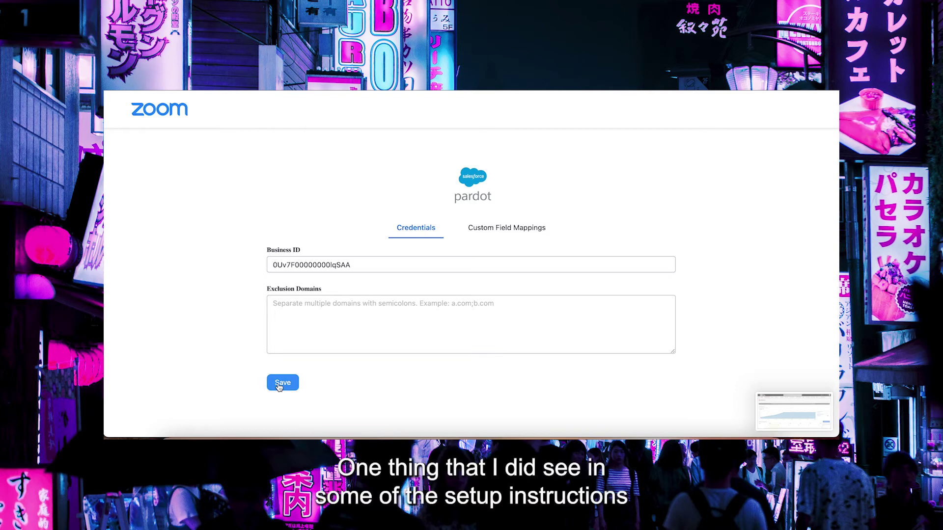
click(494, 232)
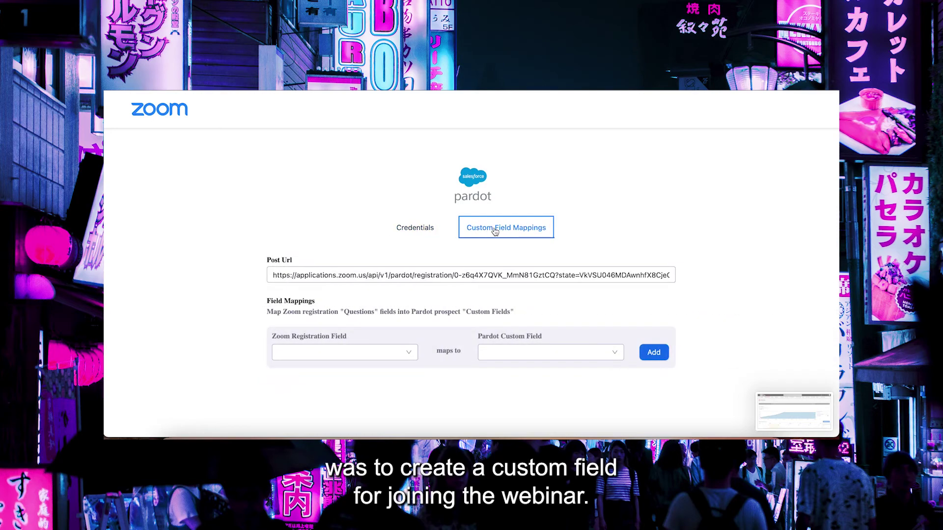
Step: Browse the Zoom Registration Field dropdown for fields available to map
click(409, 355)
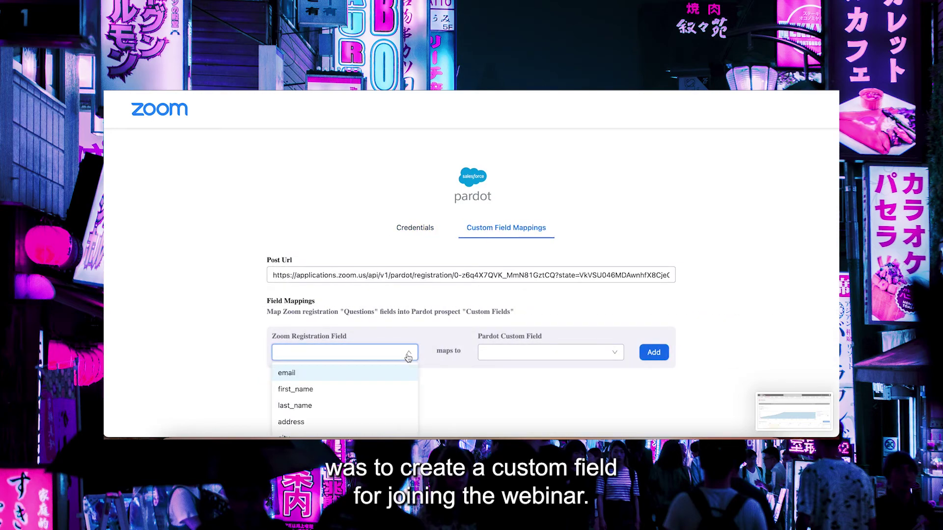
scroll(406, 358, down, 3)
scroll(399, 293, down, 5)
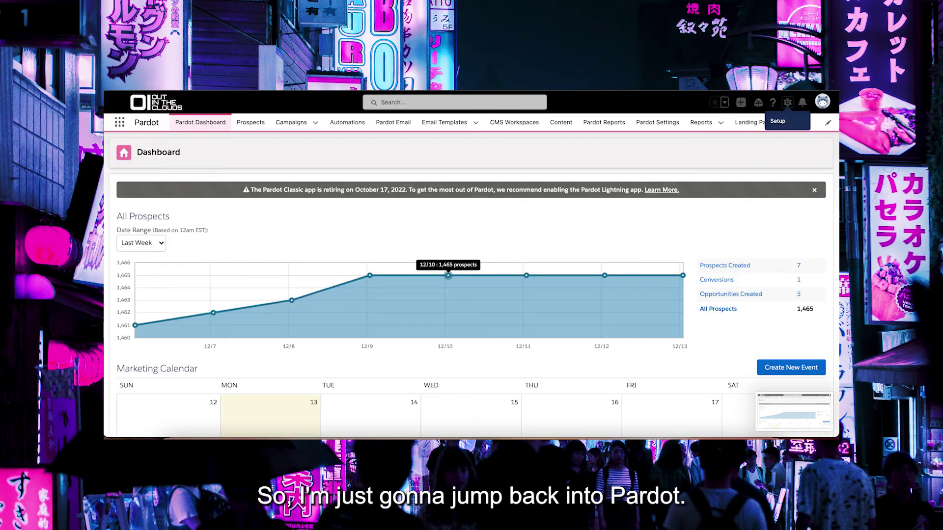
Step: Start a new Pardot prospect custom field named 'Webinar Join Link'
click(646, 125)
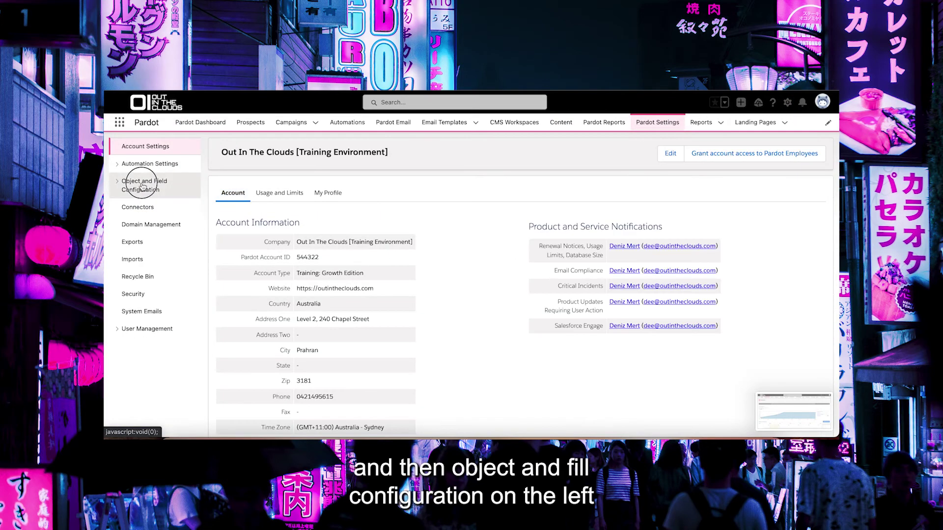
click(143, 186)
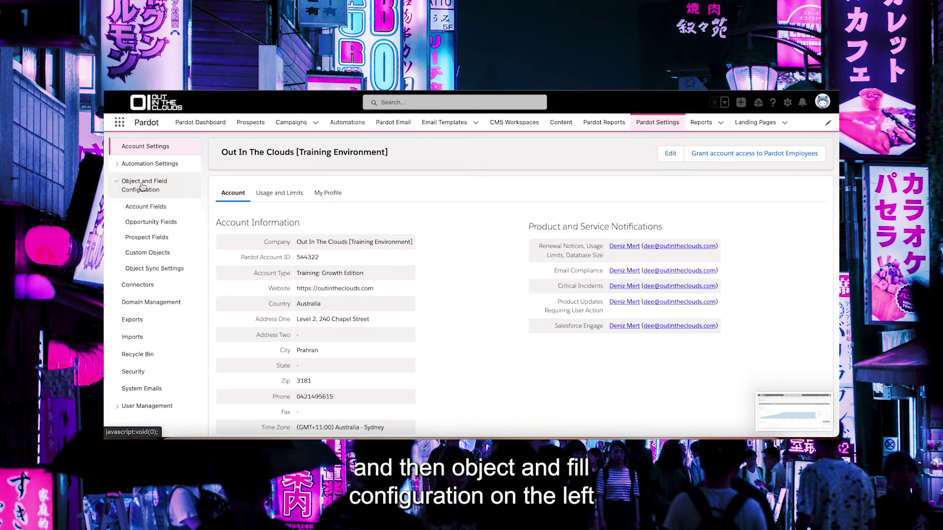
click(146, 238)
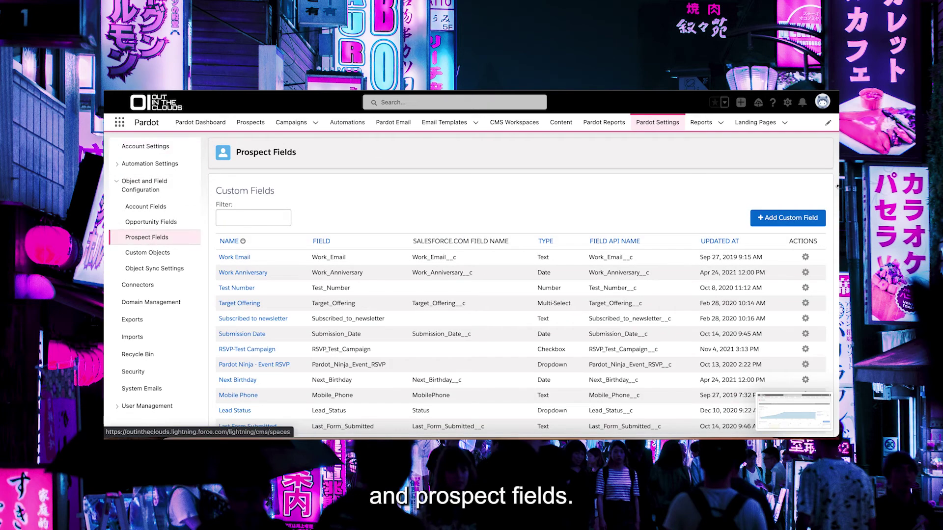
click(810, 219)
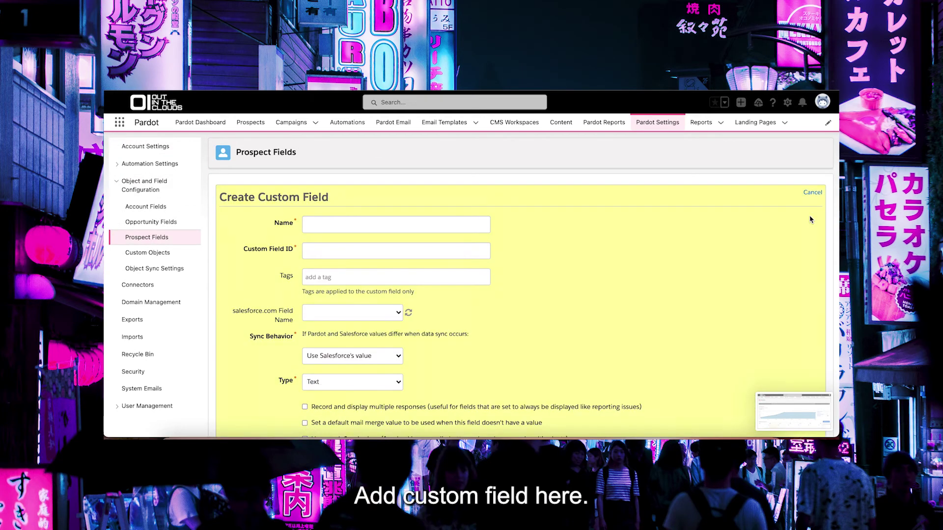
click(407, 224)
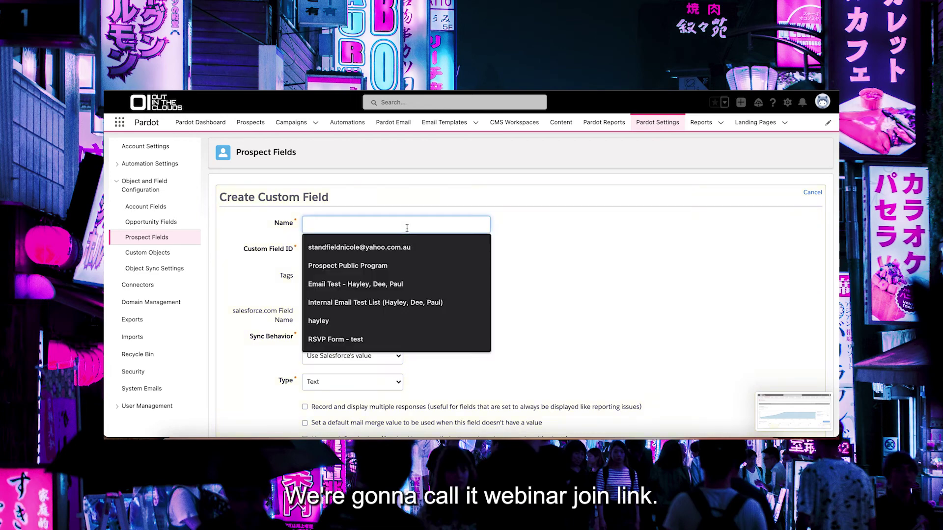
text(Webinar j)
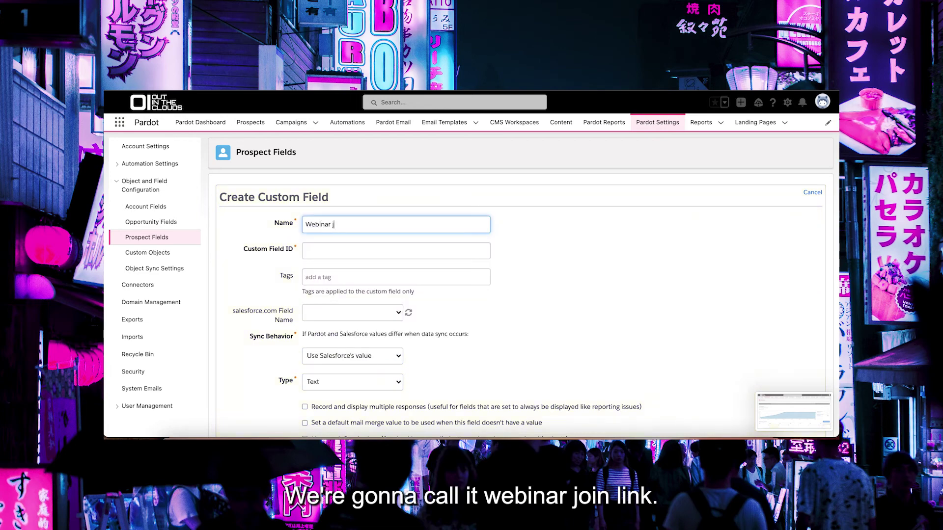
text(oin Link)
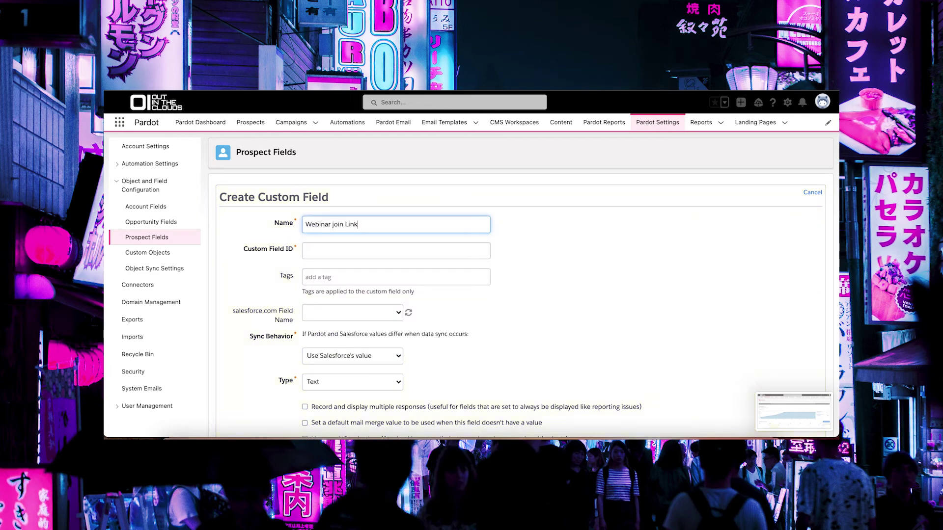
click(334, 225)
key(BackSpace)
text(J)
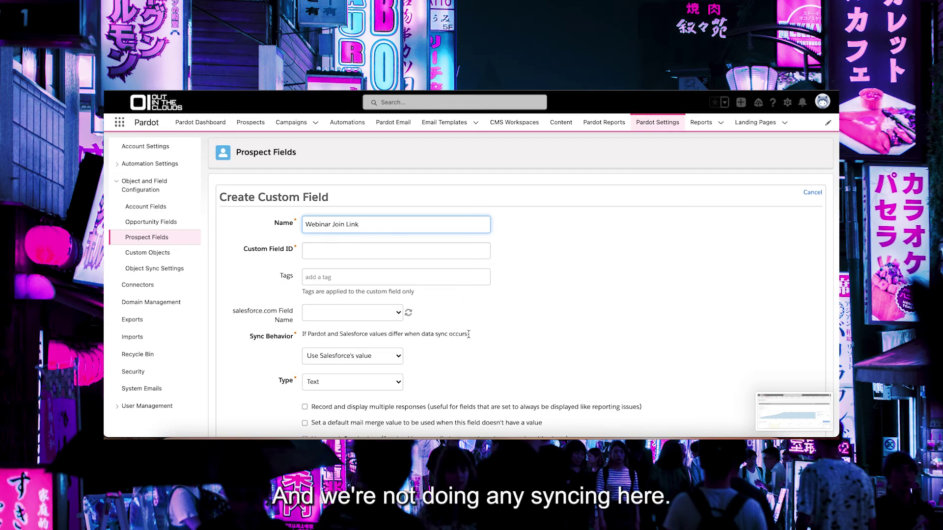
Step: Set its sync behavior to use the most recently updated record and create the field
scroll(468, 334, down, 2)
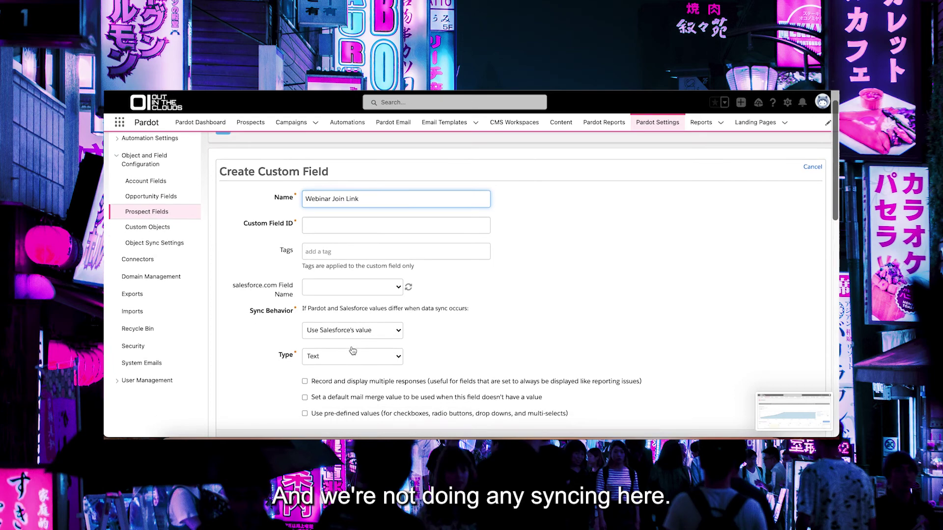
scroll(352, 350, down, 2)
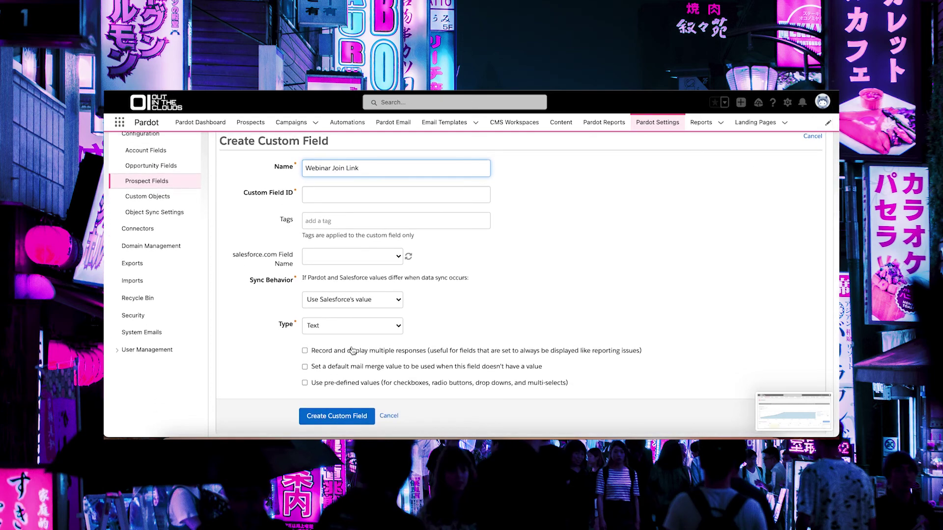
click(391, 301)
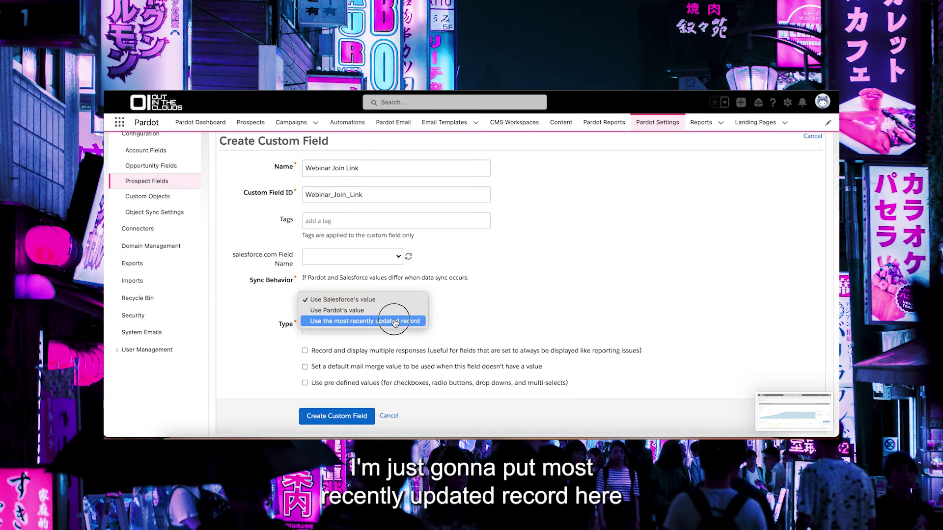
click(395, 322)
scroll(338, 329, down, 4)
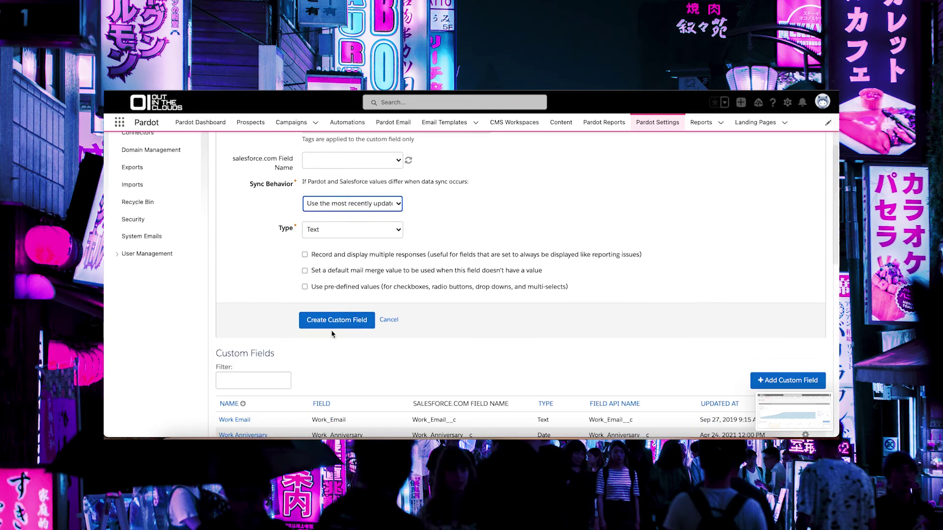
scroll(332, 334, down, 4)
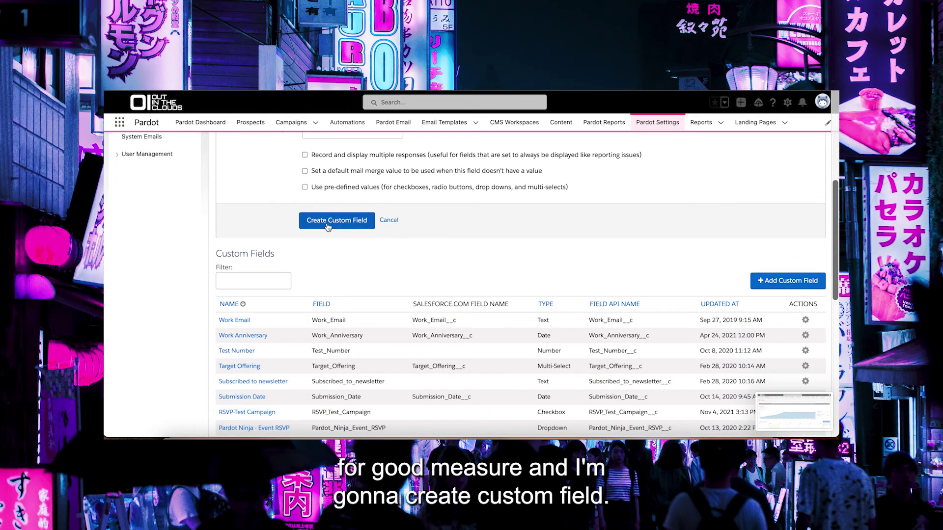
click(327, 223)
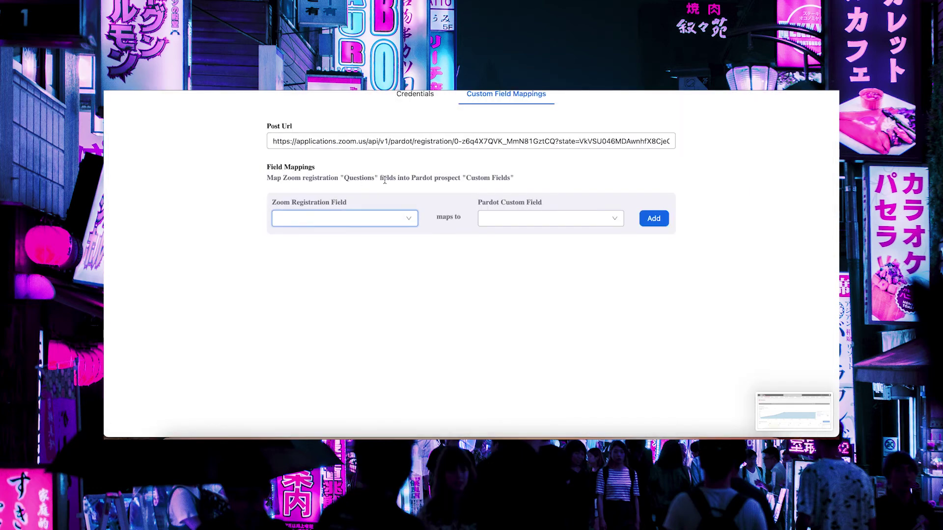
Step: After reloading, add a Custom Field Mapping from Zoom's webinar_join_link to Pardot's Webinar Join Link field
key(super+r)
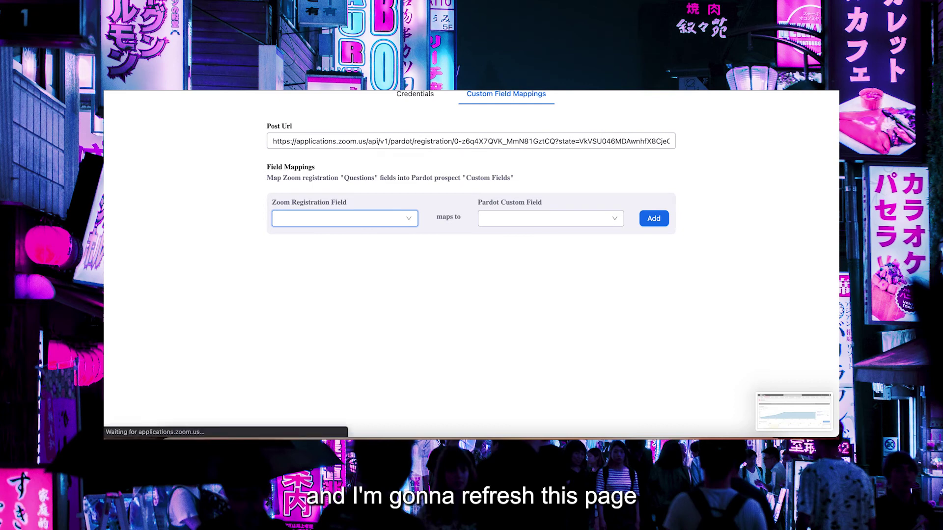
click(519, 100)
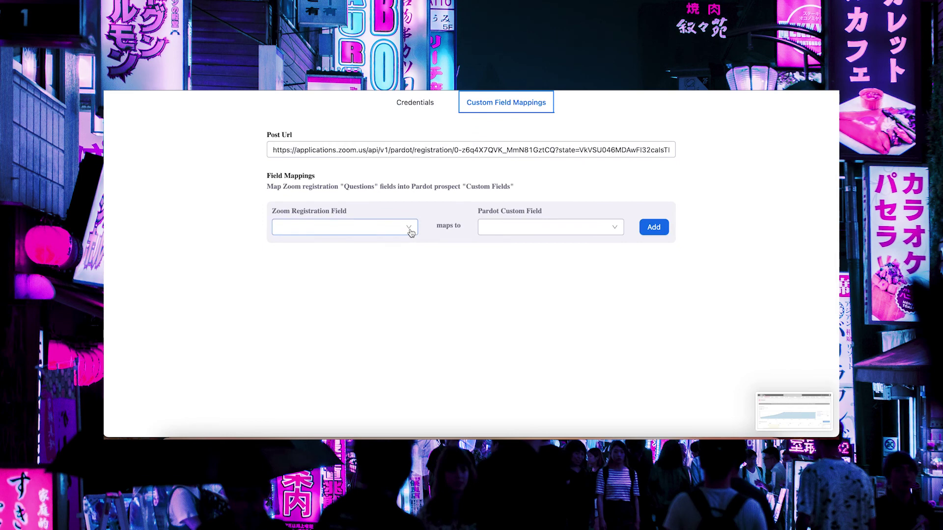
click(410, 229)
scroll(381, 299, down, 5)
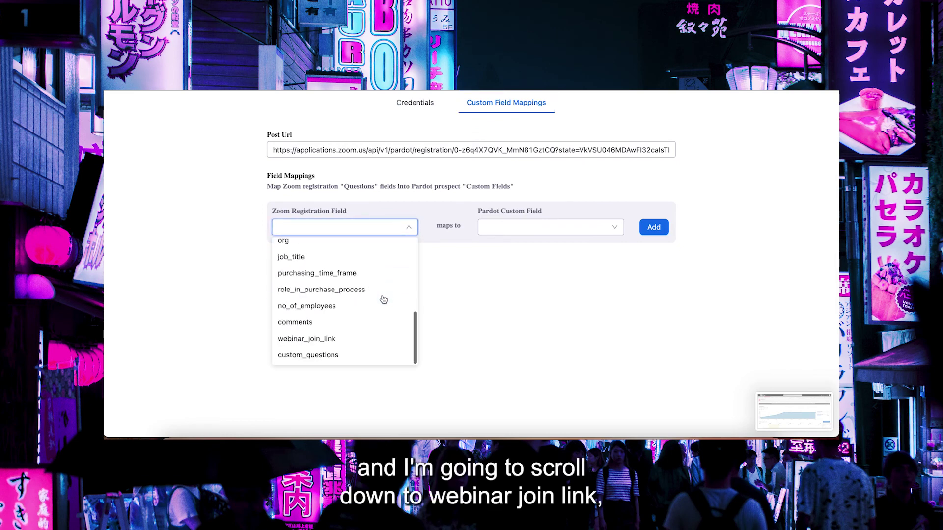
click(369, 343)
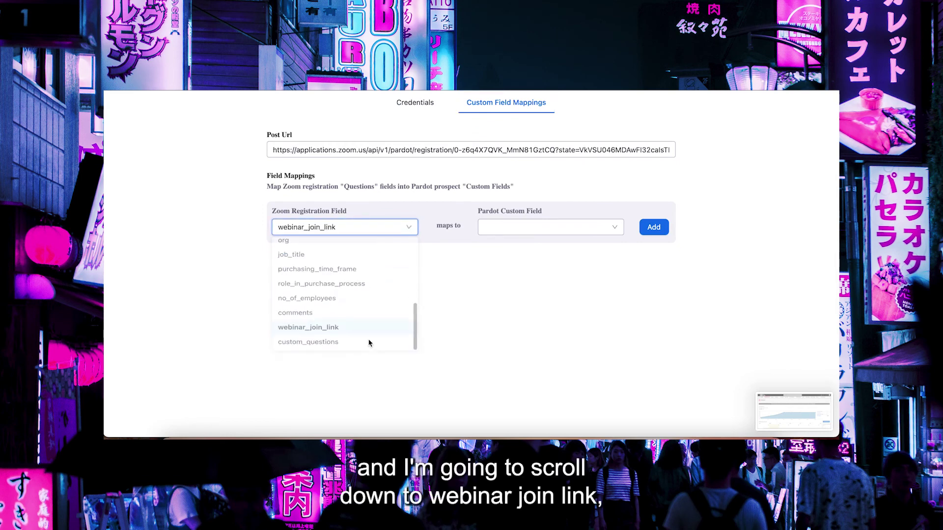
click(517, 230)
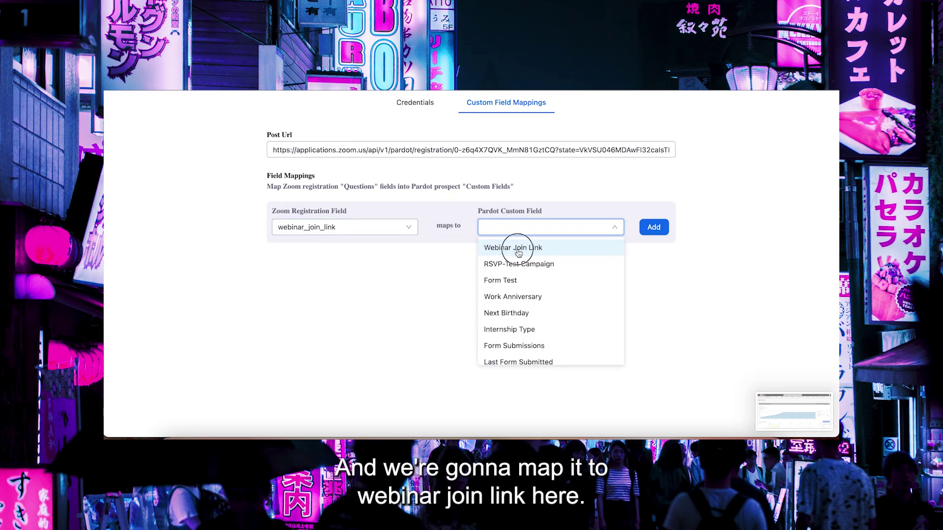
click(518, 249)
click(657, 229)
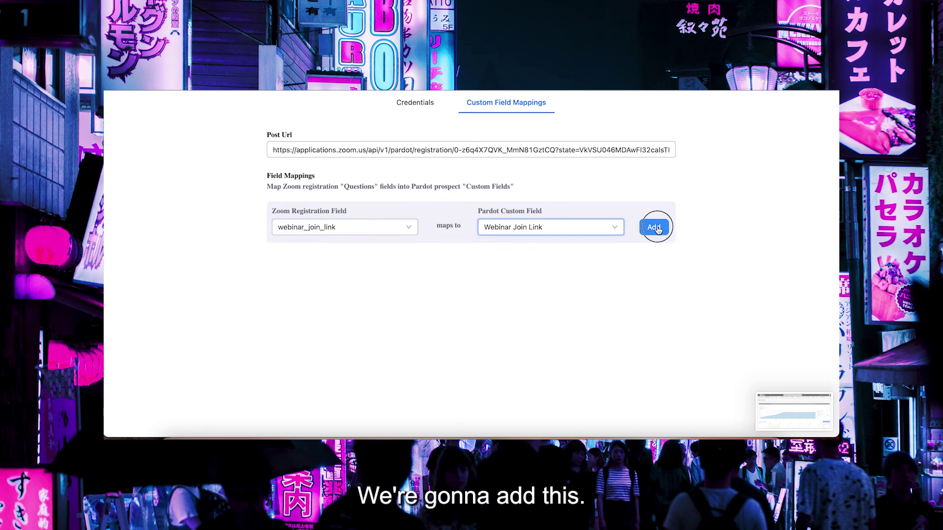